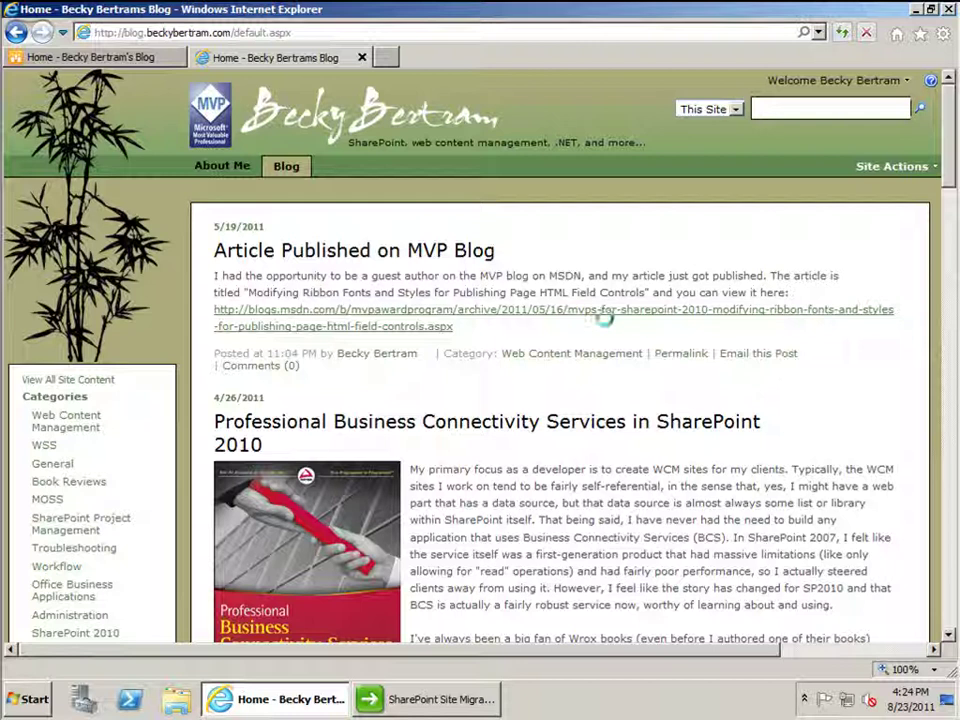
Step: Open the old blog's 'Article Published on MVP Blog' post and reveal its address, Post.aspx?ID=138
click(422, 252)
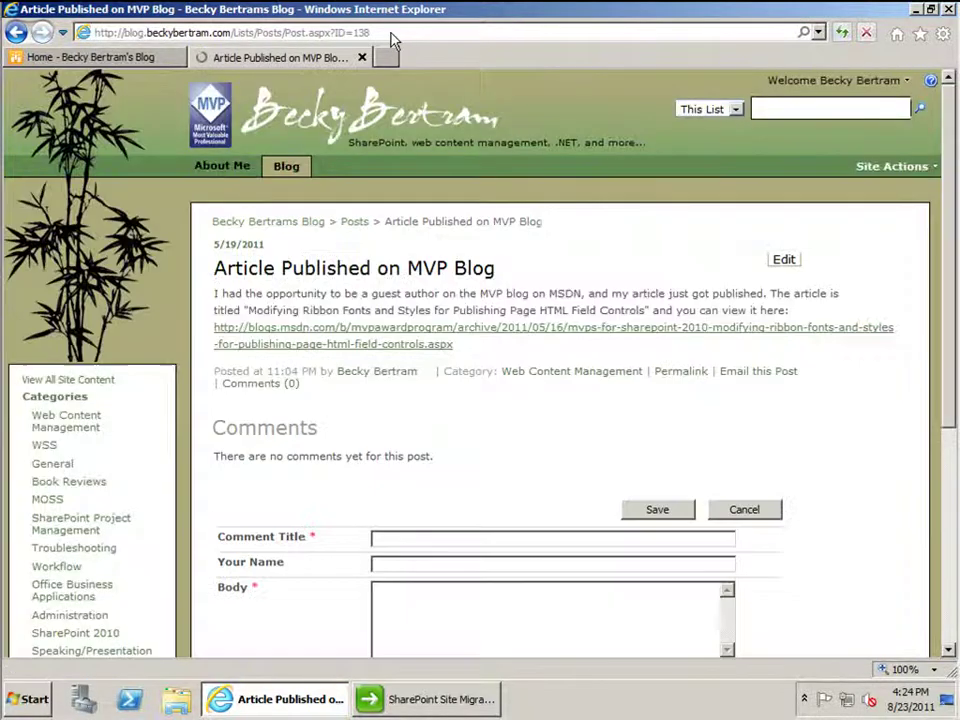
click(375, 33)
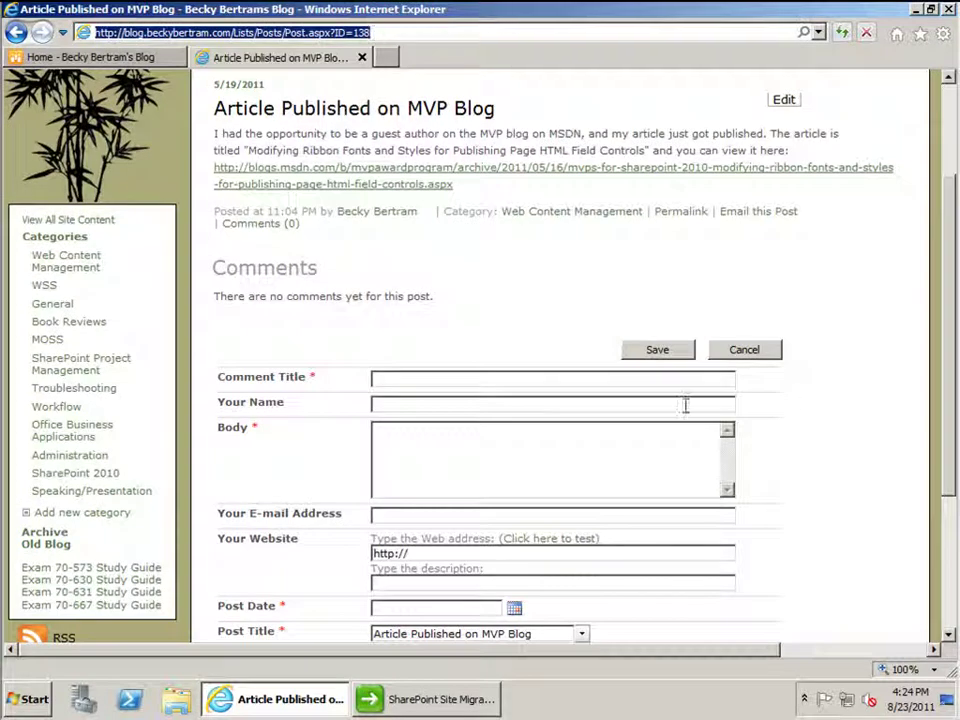
click(810, 292)
scroll(812, 290, up, 3)
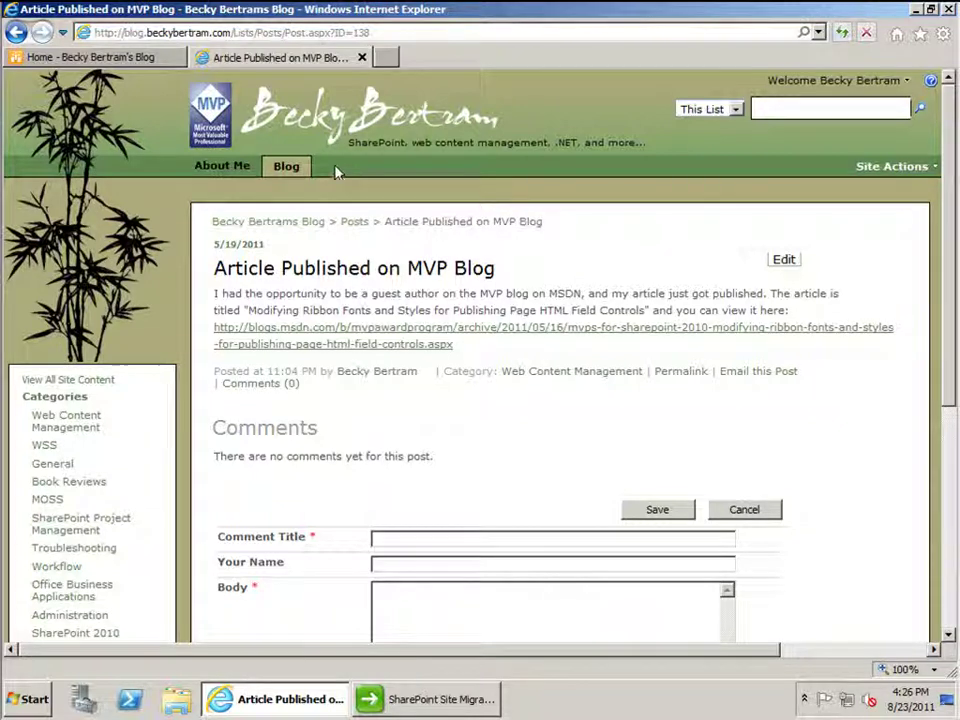
Step: Go back to the old blog's home, view the new sp2010 blog, then bring Migration Manager forward
click(293, 174)
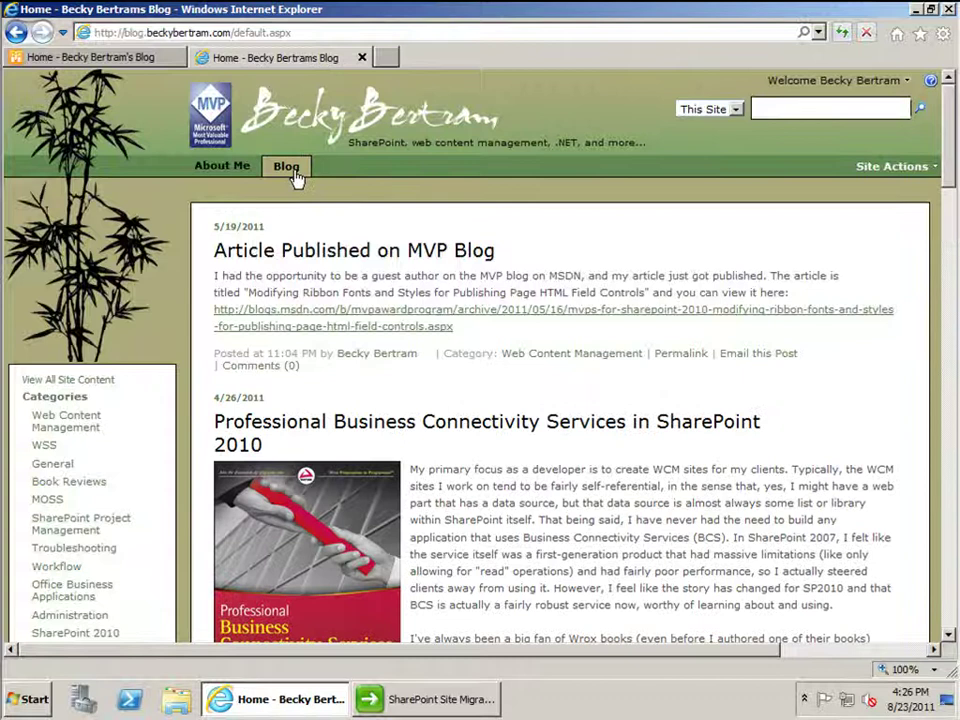
click(122, 60)
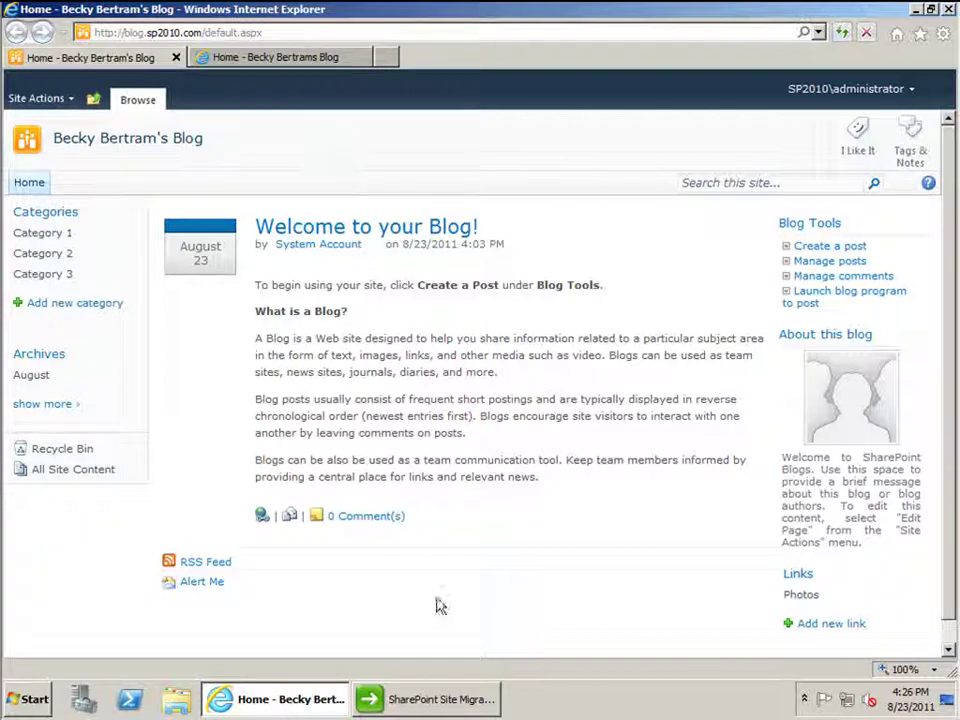
click(427, 700)
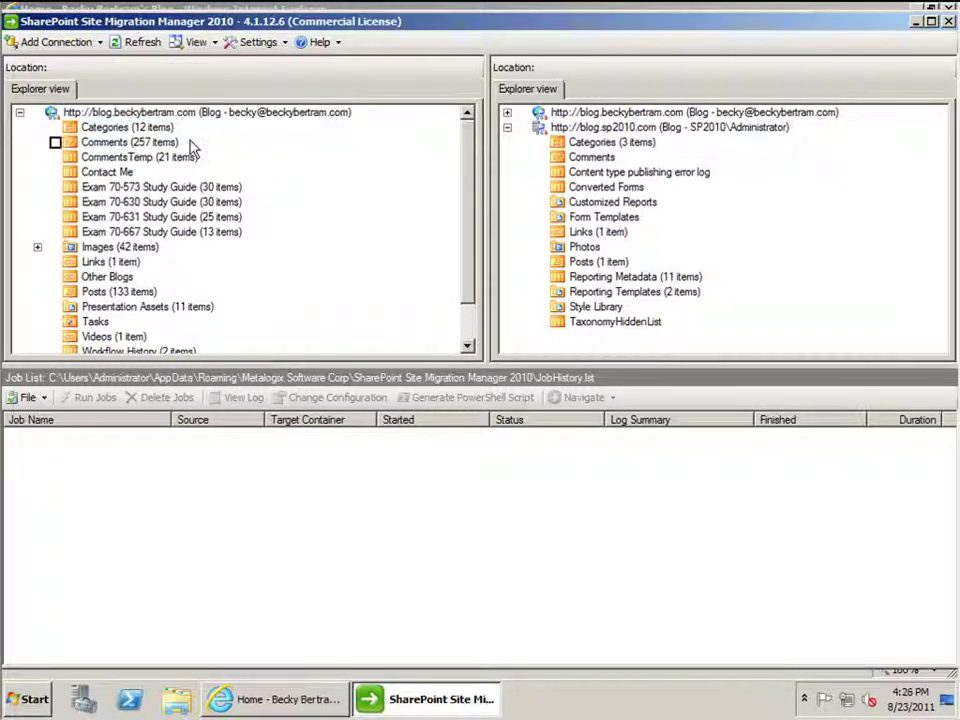
Step: Check the Categories, Comments, Exam 70-573/630/631/667 study guides, Posts, Presentation Assets and Videos lists
click(55, 128)
click(55, 142)
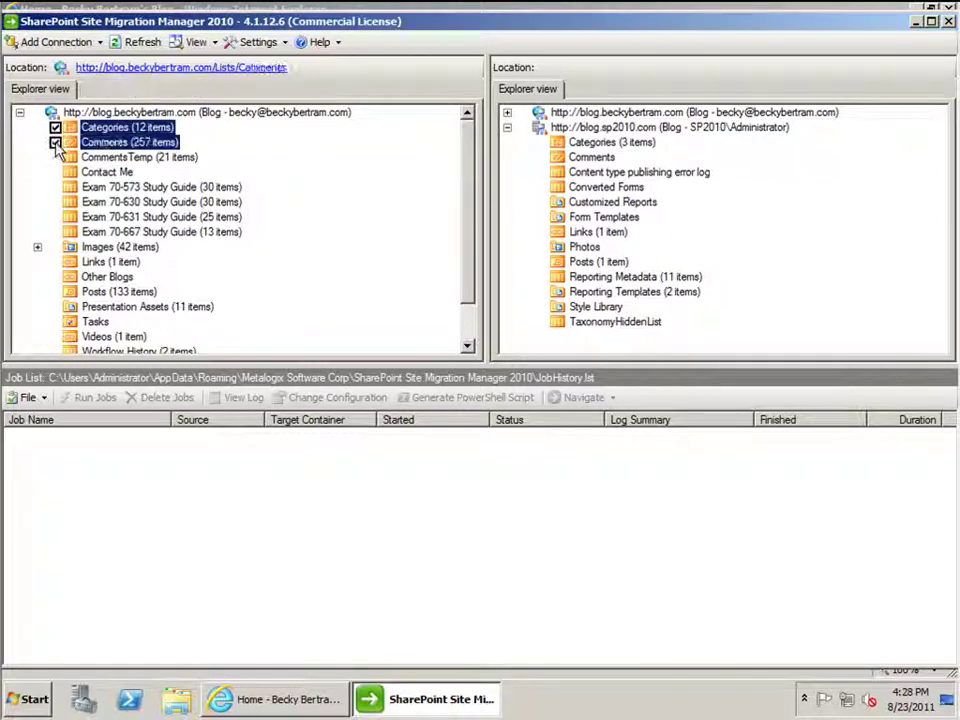
click(55, 187)
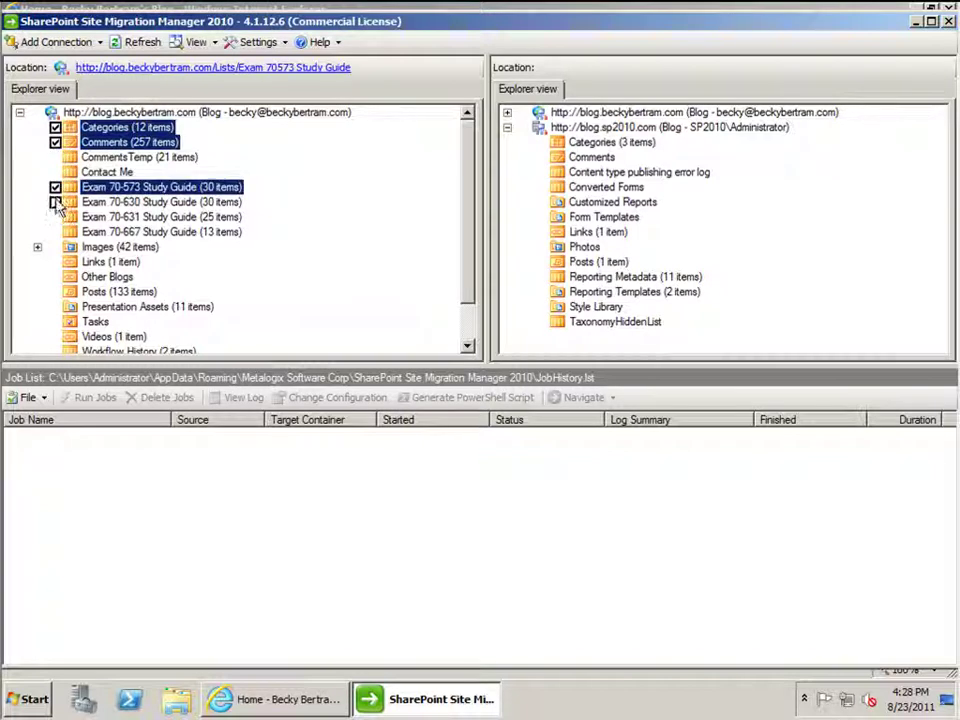
click(55, 202)
click(55, 217)
click(55, 232)
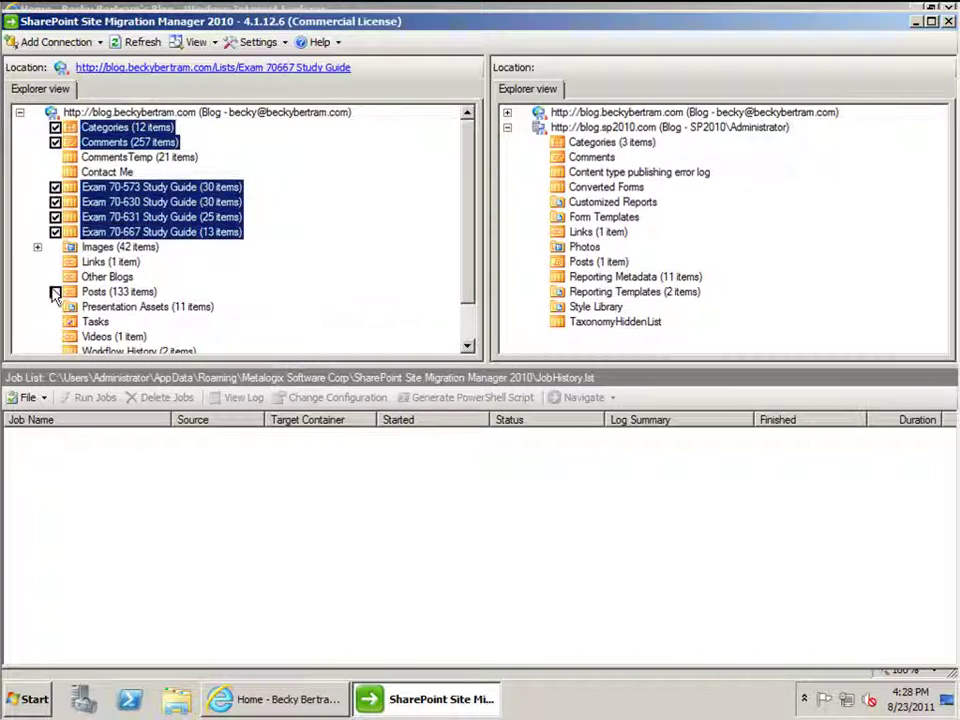
click(55, 292)
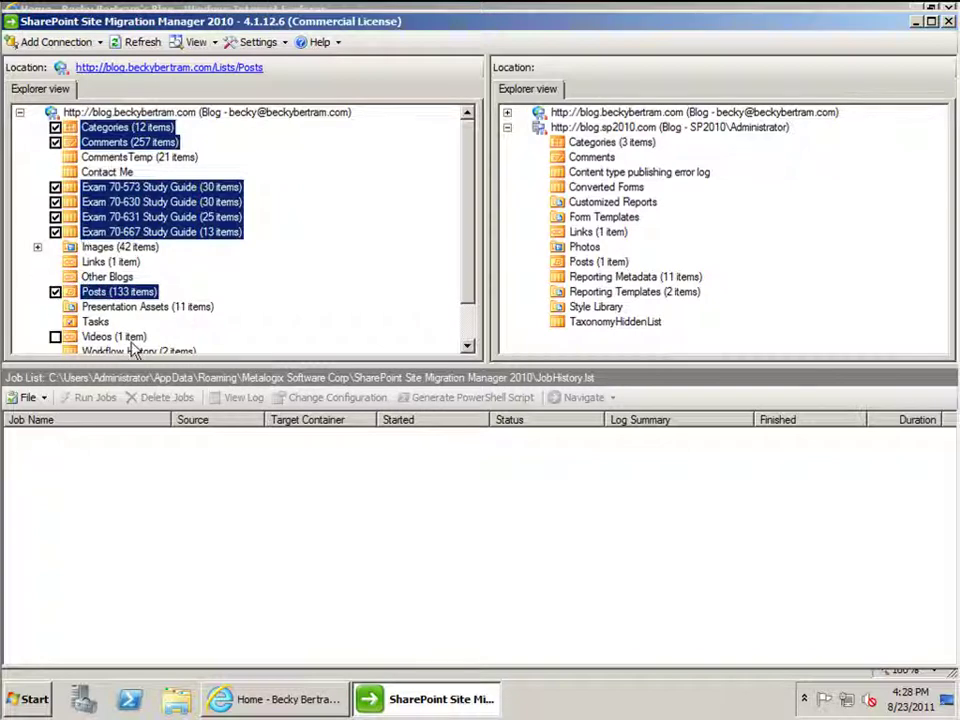
click(55, 307)
scroll(100, 280, down, 1)
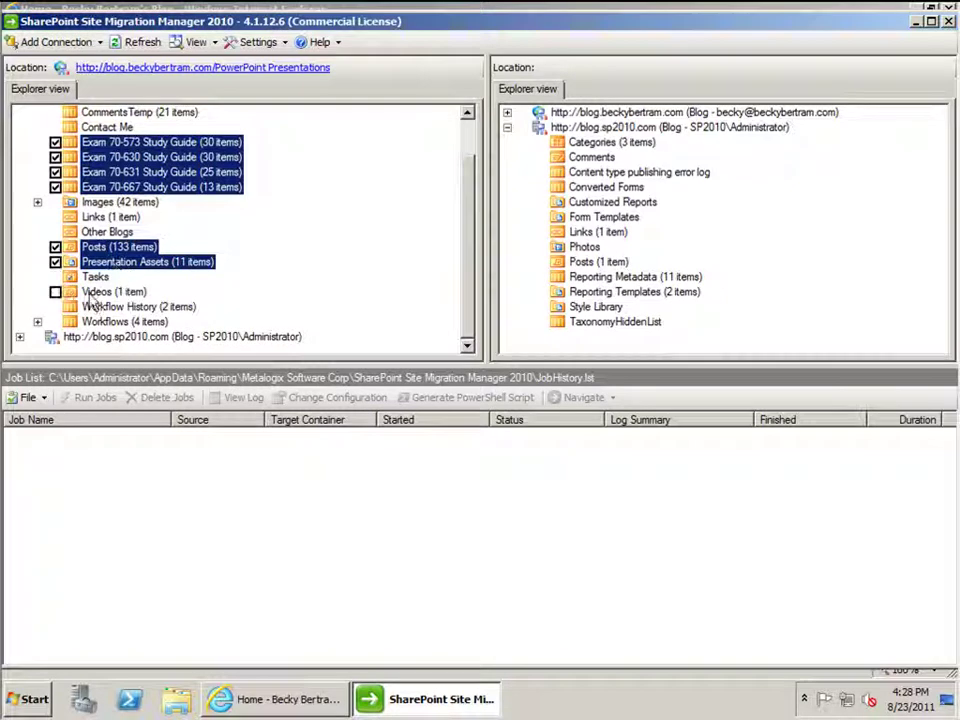
click(55, 291)
scroll(380, 242, up, 1)
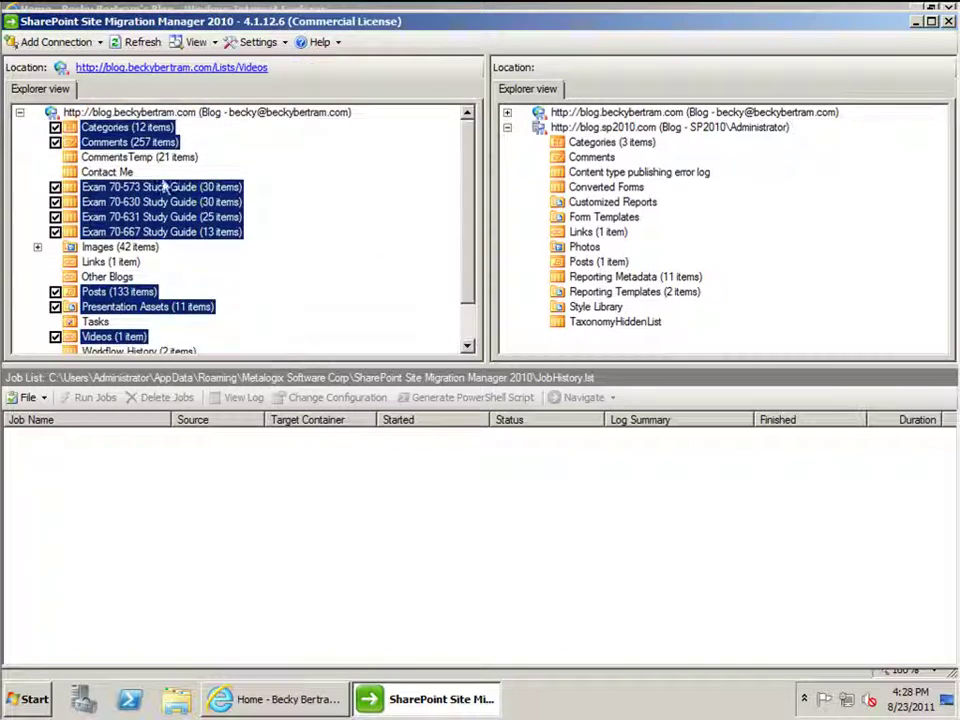
Step: Copy the checked lists and paste them into the blog.sp2010.com site
right_click(112, 128)
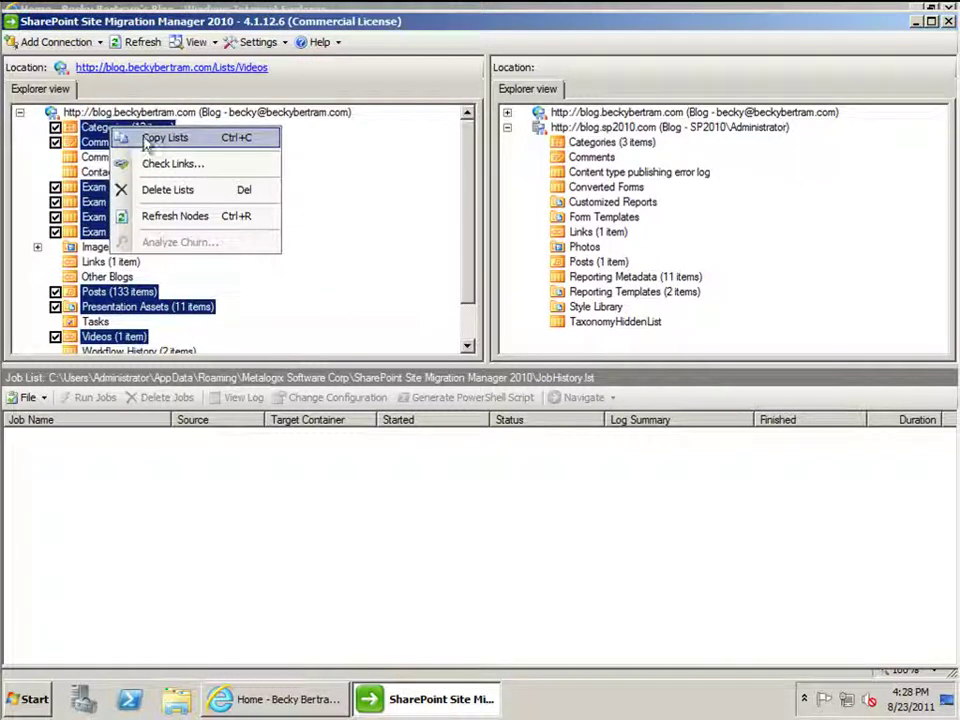
click(148, 140)
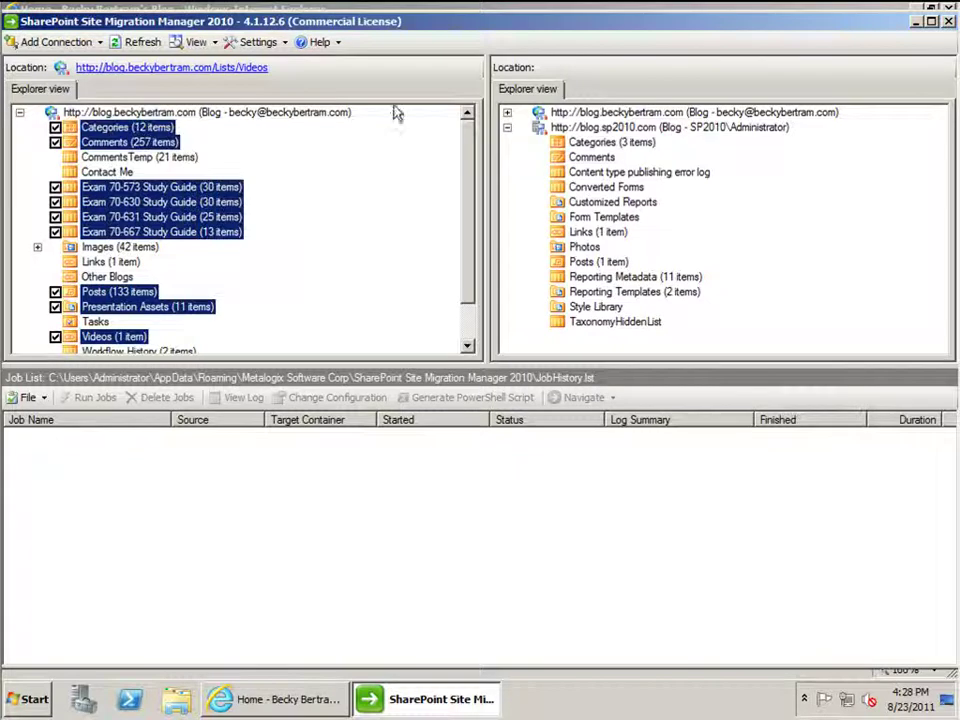
right_click(621, 133)
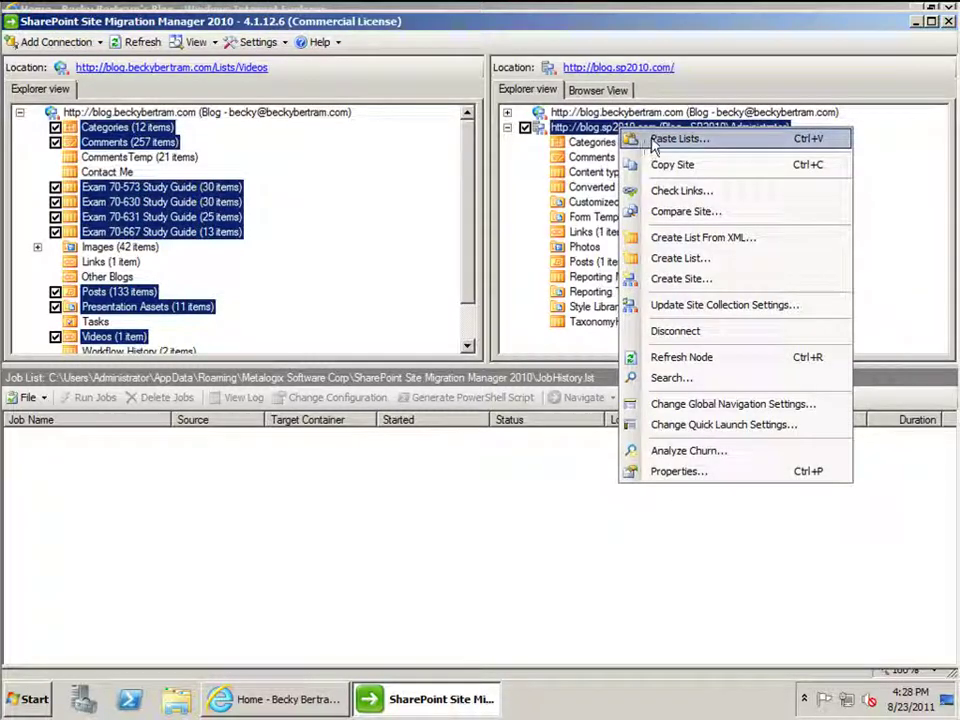
click(684, 143)
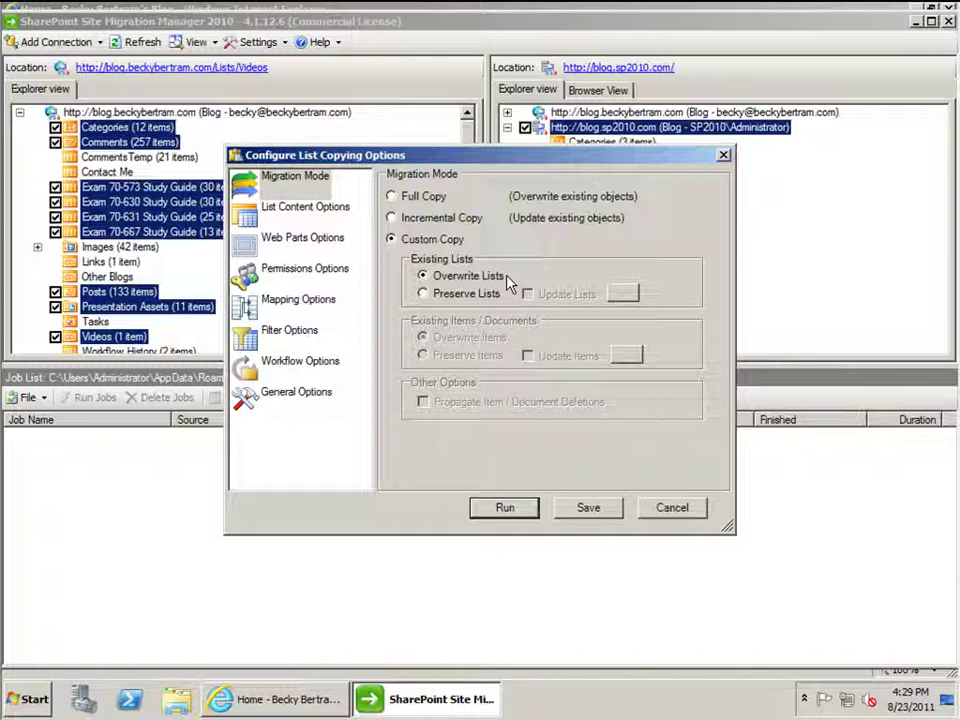
Step: Switch to Internet Explorer showing the new blog.sp2010.com site, leaving the copy options pending
click(320, 700)
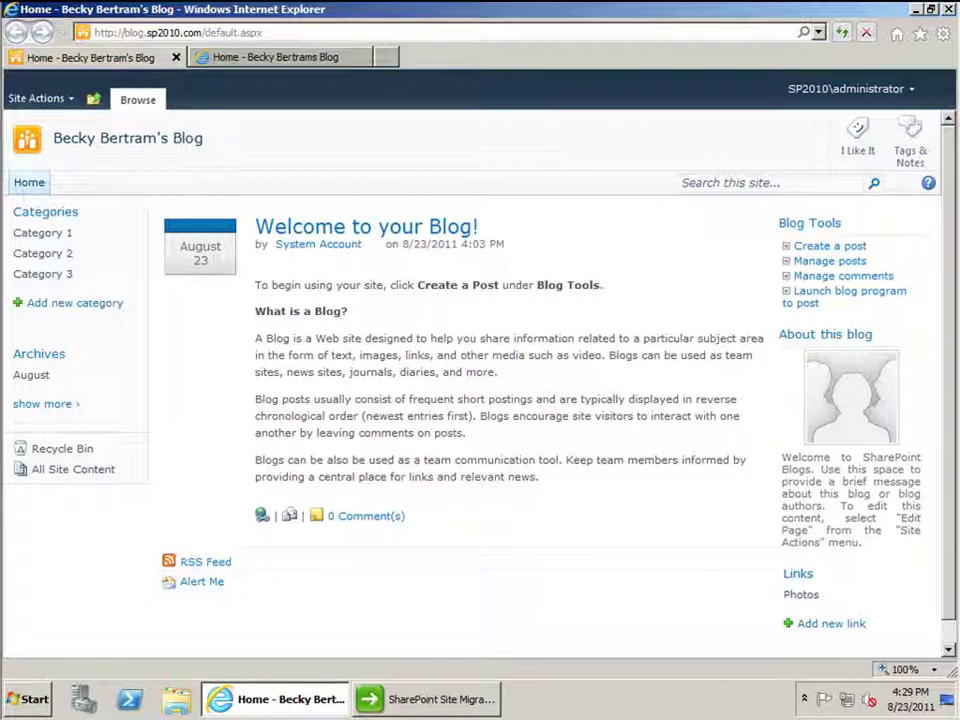
Step: Return to the pending Configure List Copying Options dialog, still on Custom Copy and Overwrite Lists
click(423, 707)
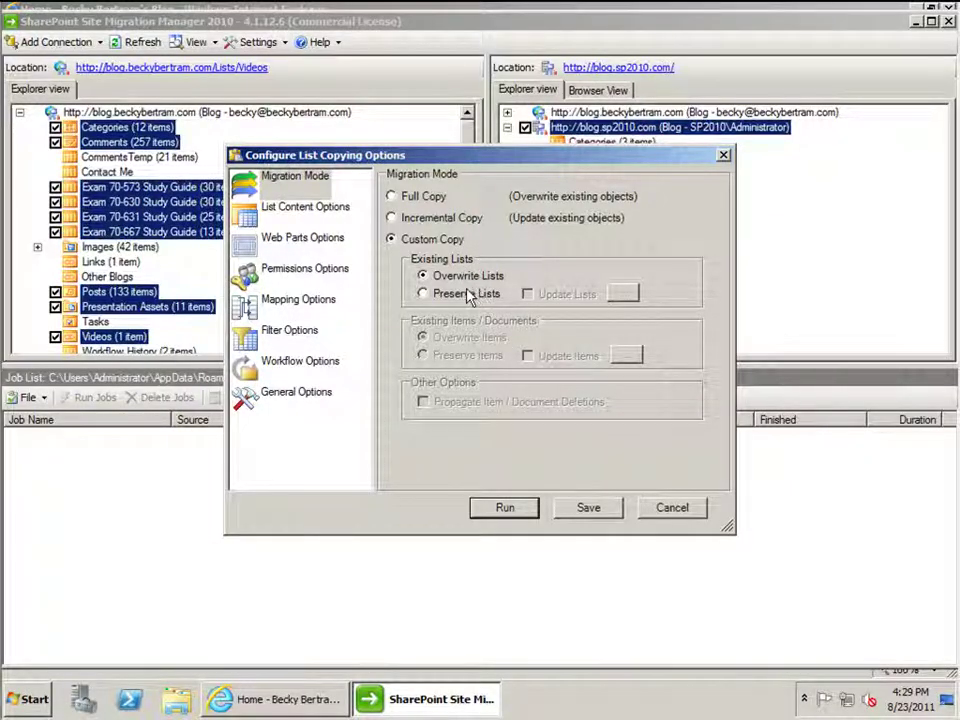
Step: Keep Preserve IDs on items/folders checked under List Content Options and run the list copy
click(315, 210)
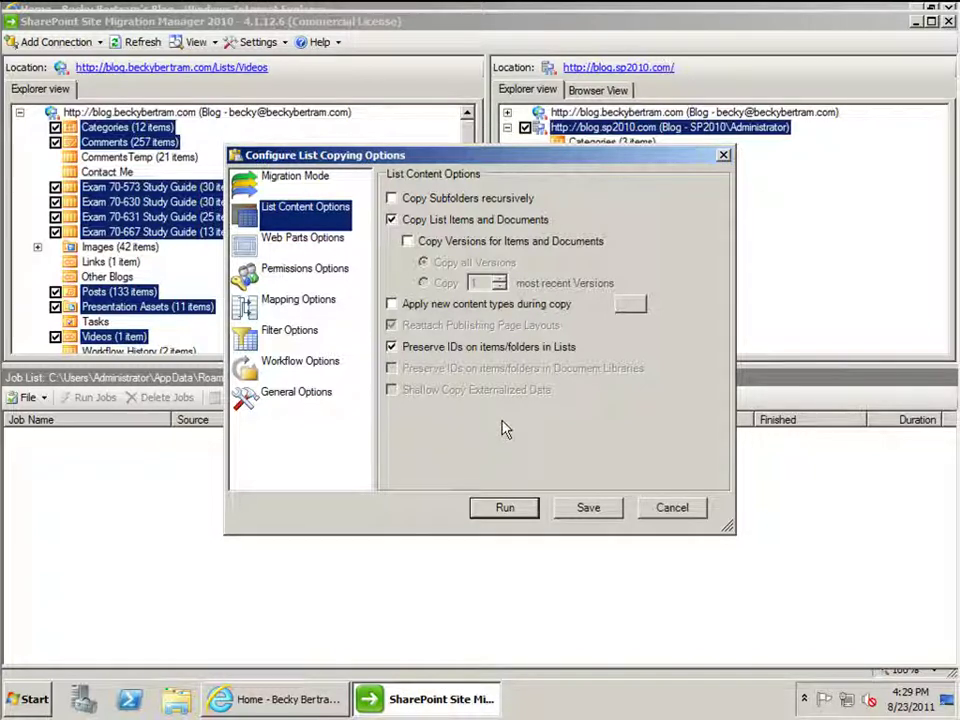
click(505, 508)
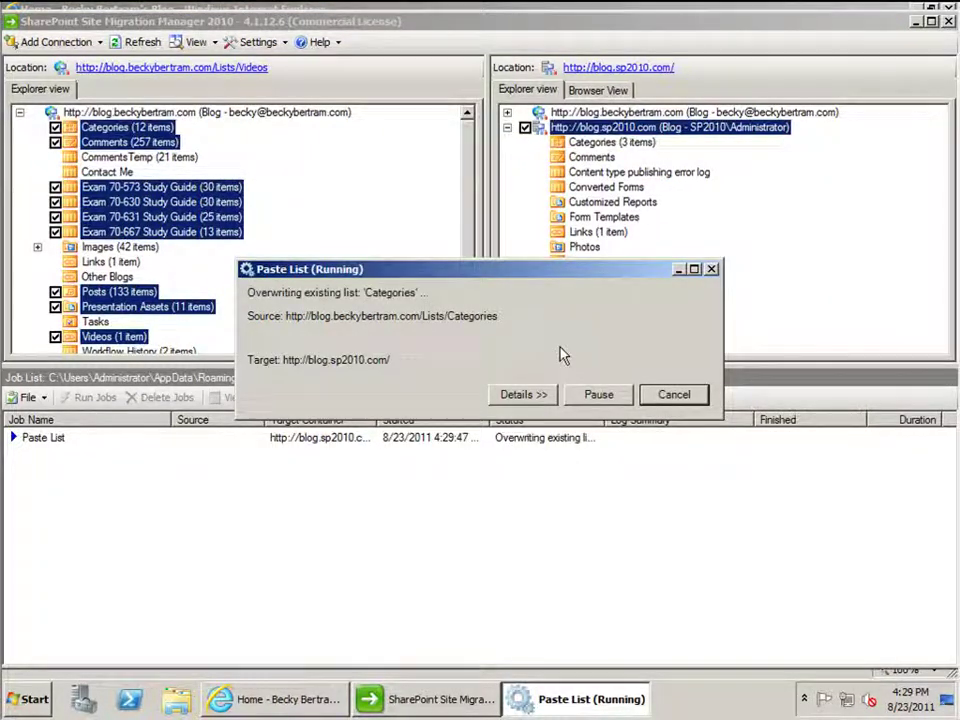
Step: Expand the Paste List log and widen its Source and Target columns while 9 lists copy
click(518, 395)
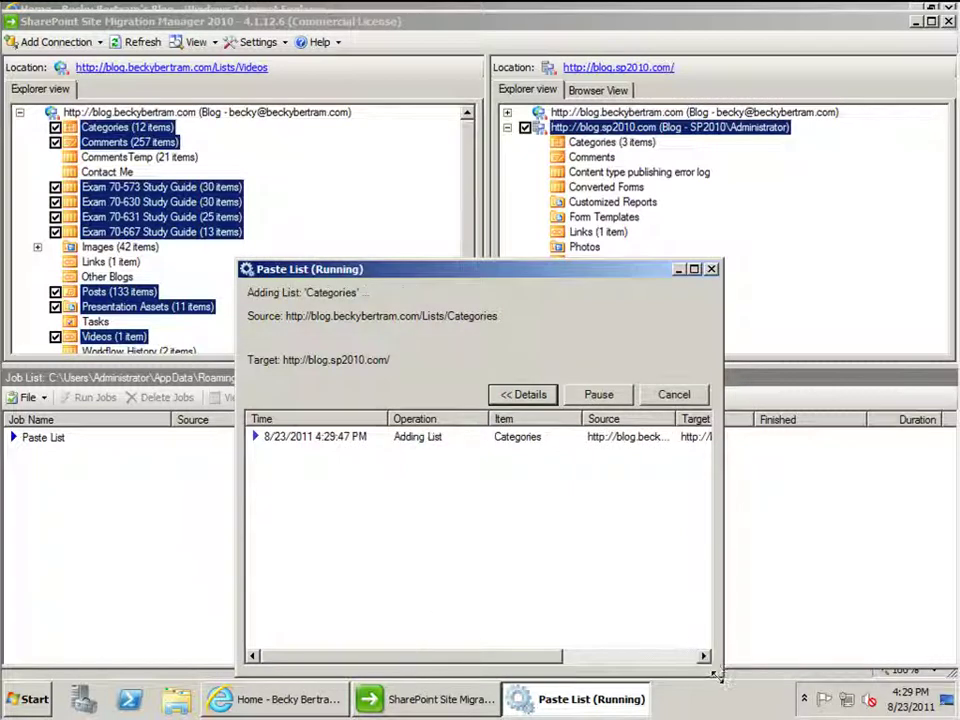
drag(716, 677, 930, 716)
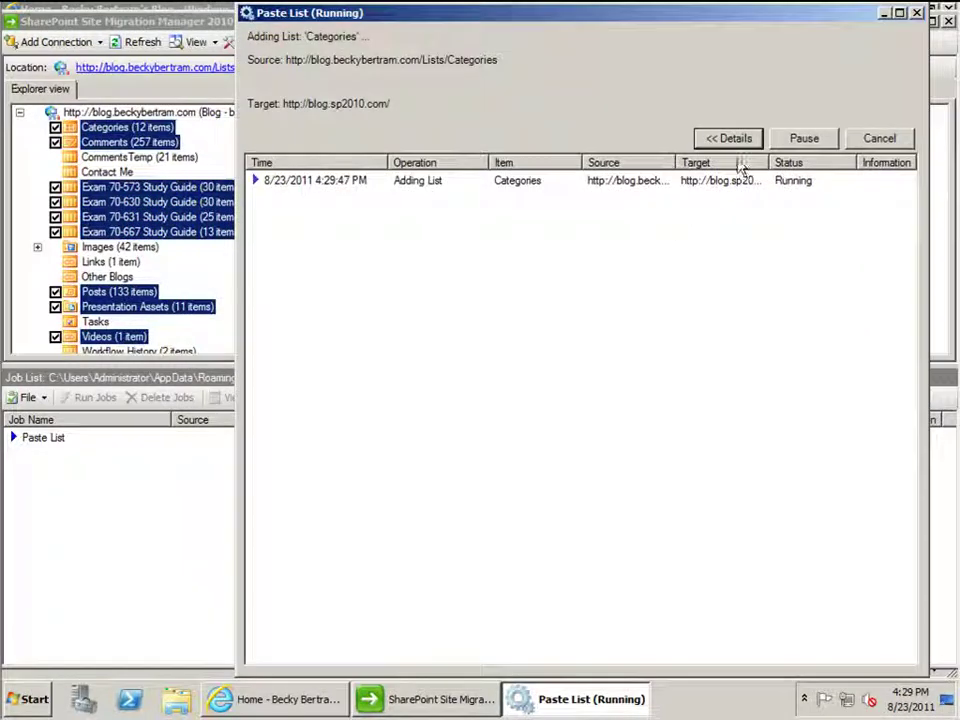
drag(673, 163, 716, 163)
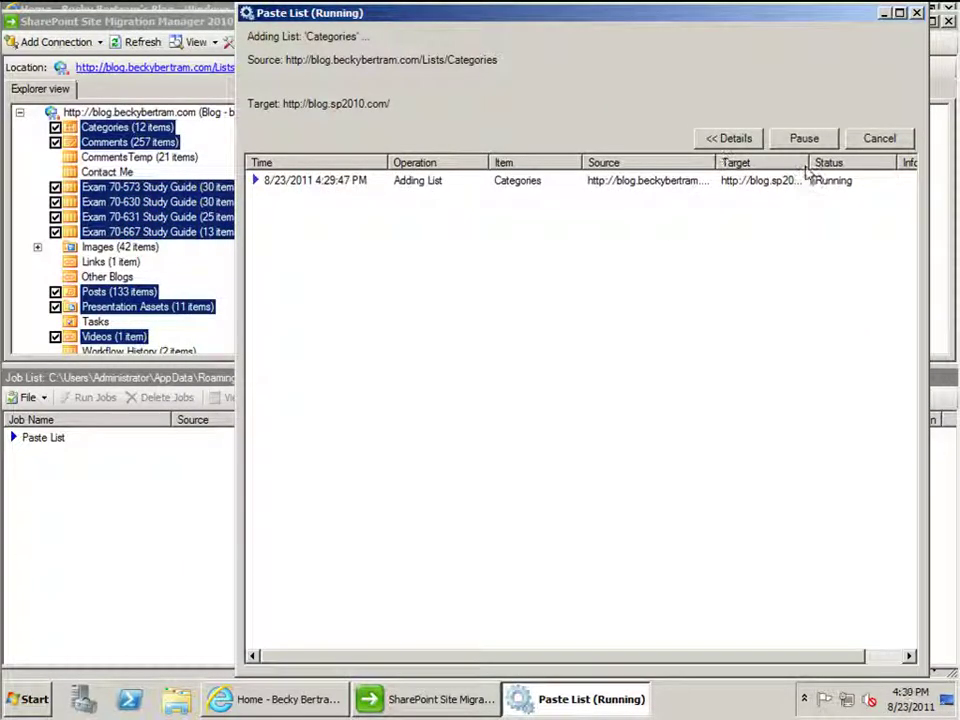
drag(806, 161, 843, 162)
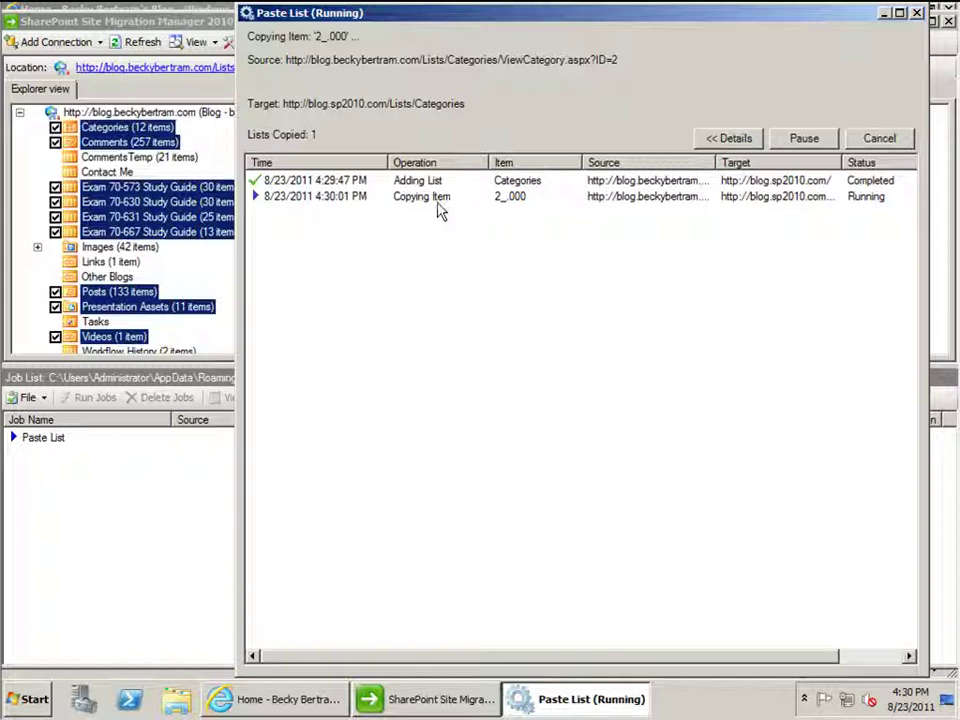
drag(716, 163, 752, 163)
drag(920, 155, 955, 158)
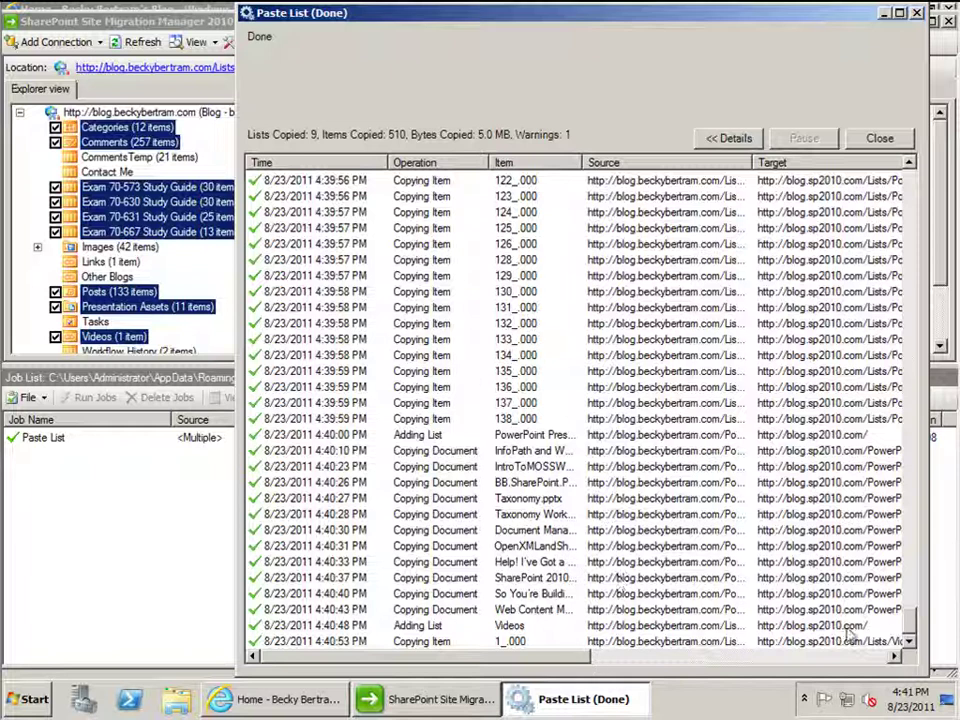
Step: Scroll the finished Paste List log back to the top and close the window
scroll(908, 347, up, 10)
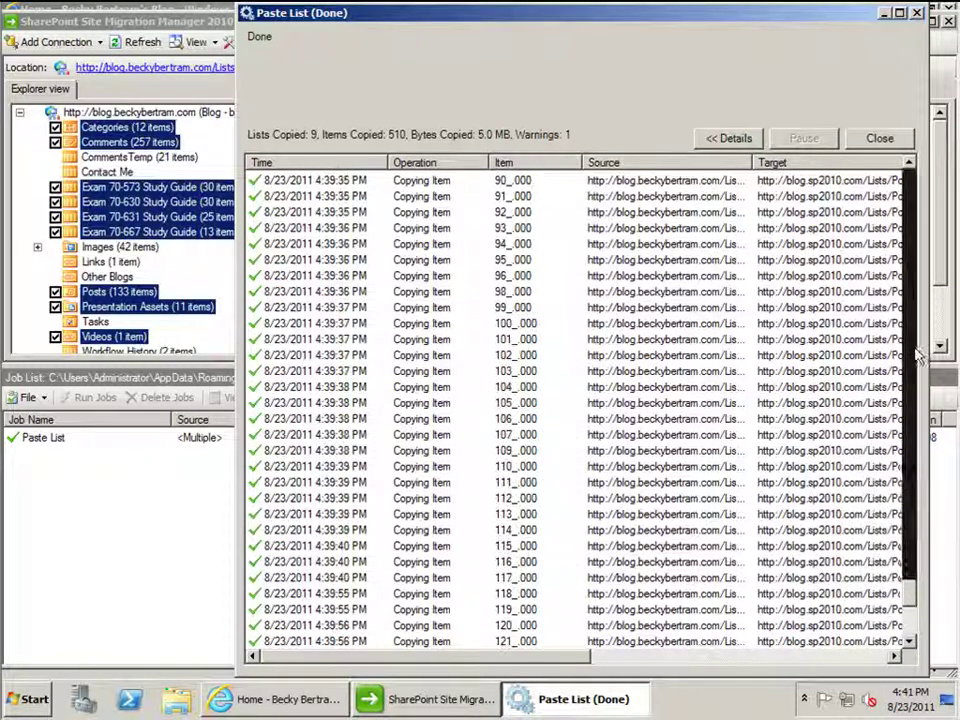
scroll(908, 300, up, 10)
drag(908, 568, 906, 189)
click(880, 138)
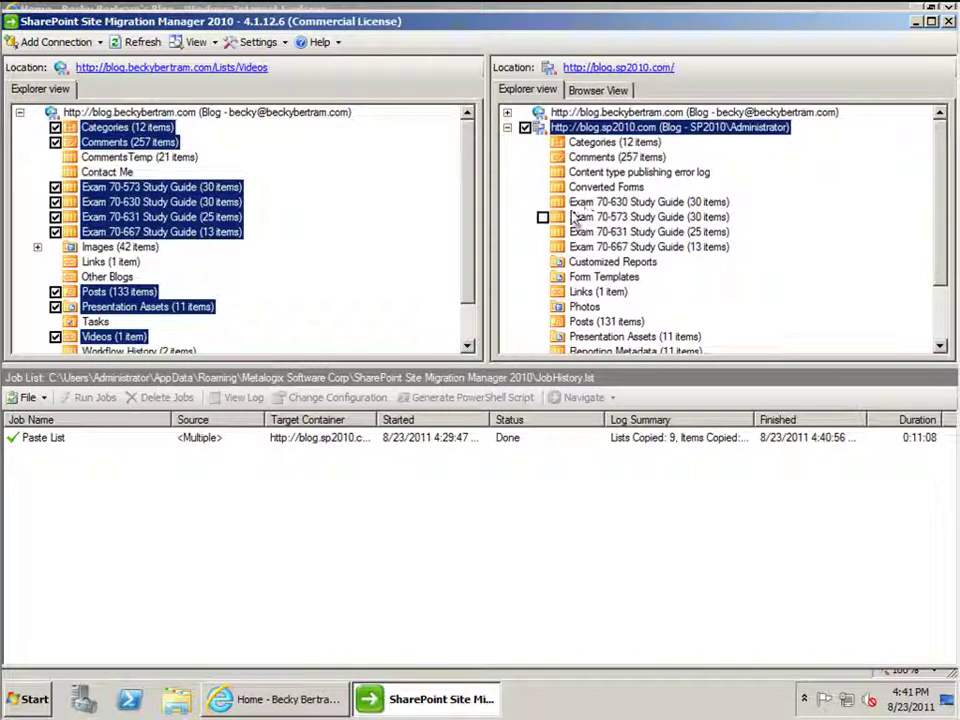
click(114, 446)
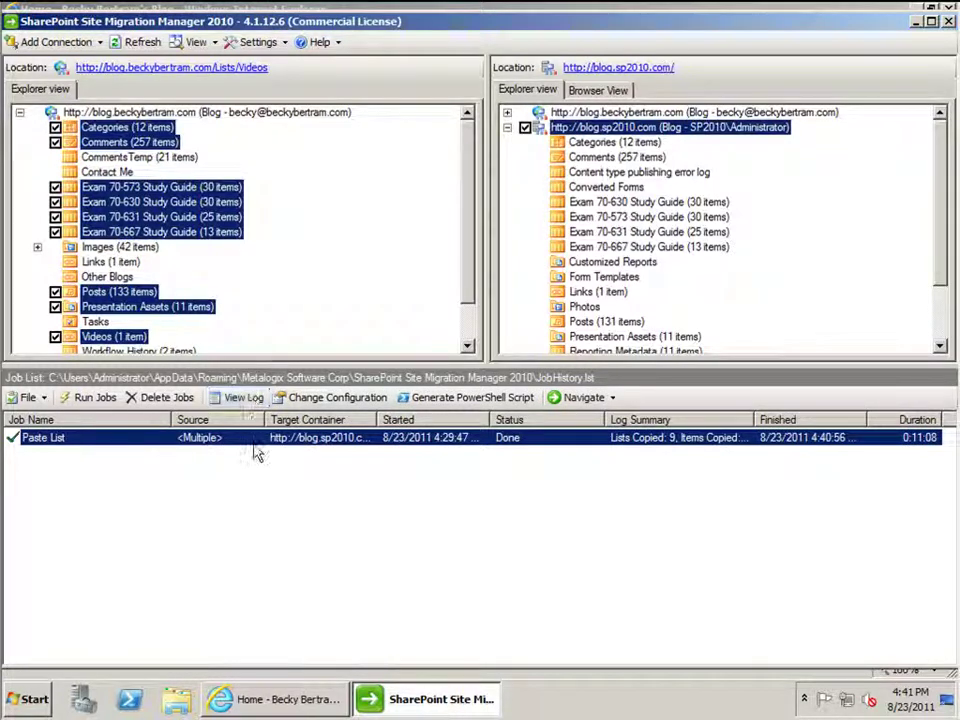
click(238, 399)
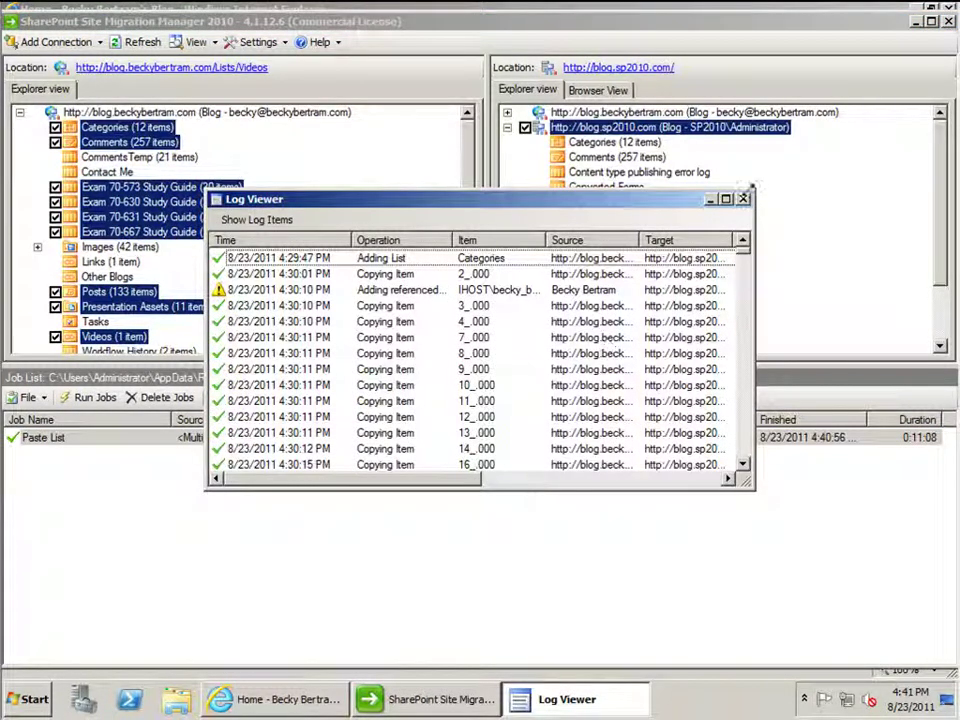
click(743, 199)
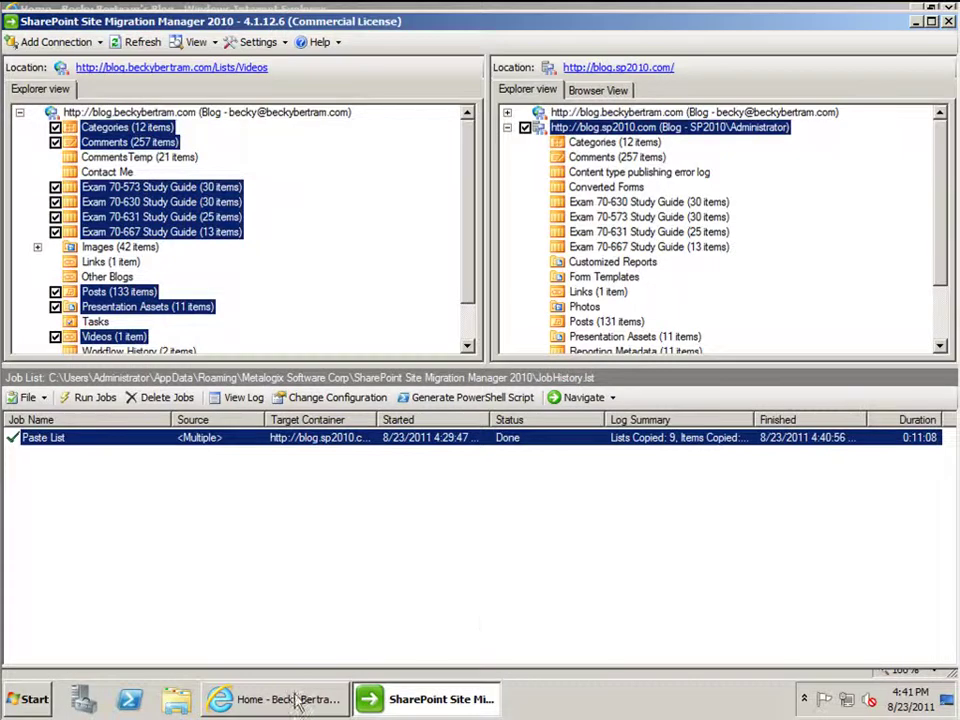
Step: Reload the new SharePoint 2010 blog's home page in Internet Explorer to show the migrated posts
click(256, 699)
click(245, 34)
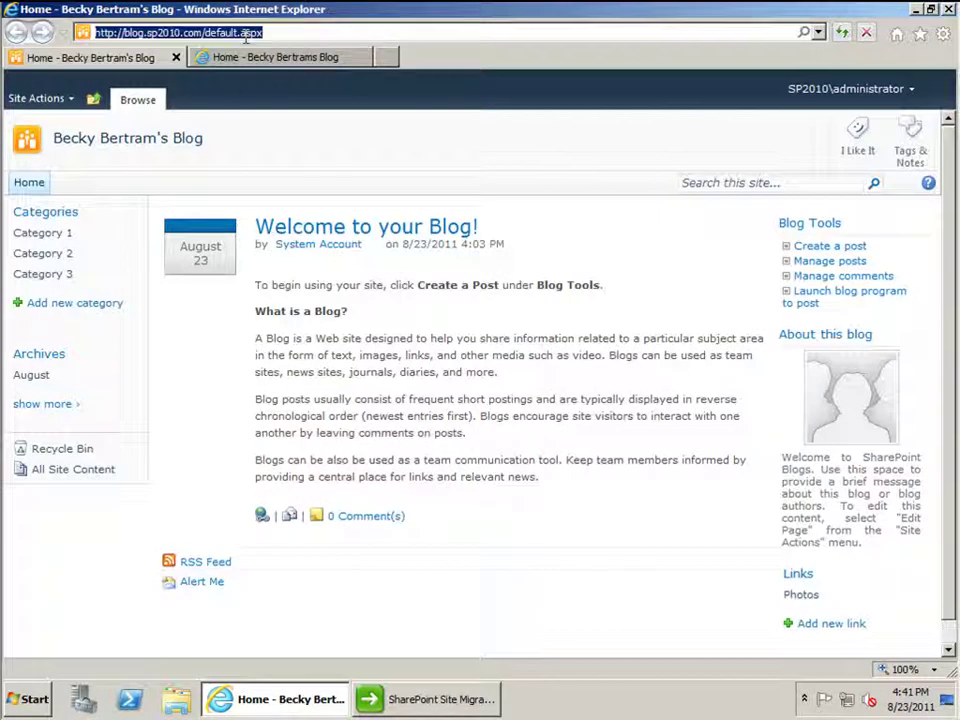
key(Return)
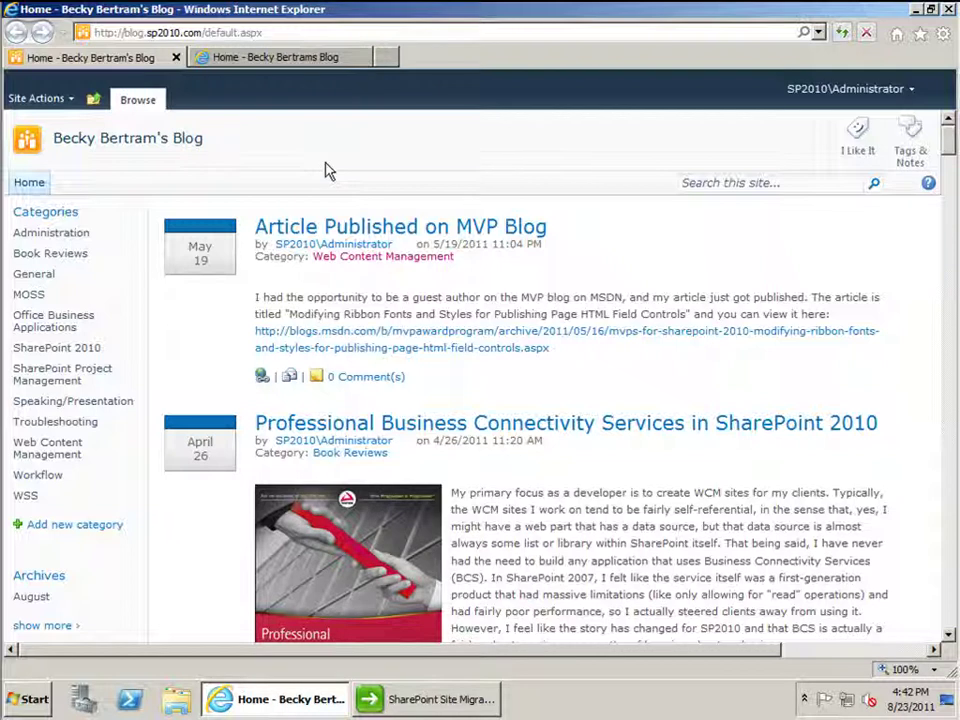
Step: Open 'Article Published on MVP Blog' on the old and new blogs, both at ID 138
click(289, 58)
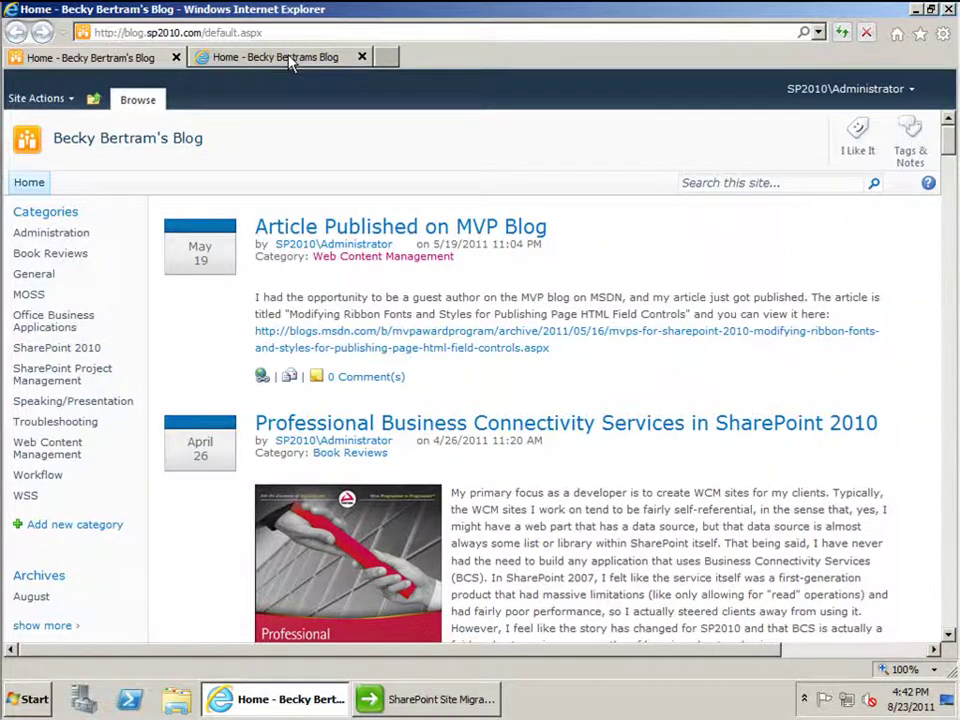
scroll(330, 405, down, 2)
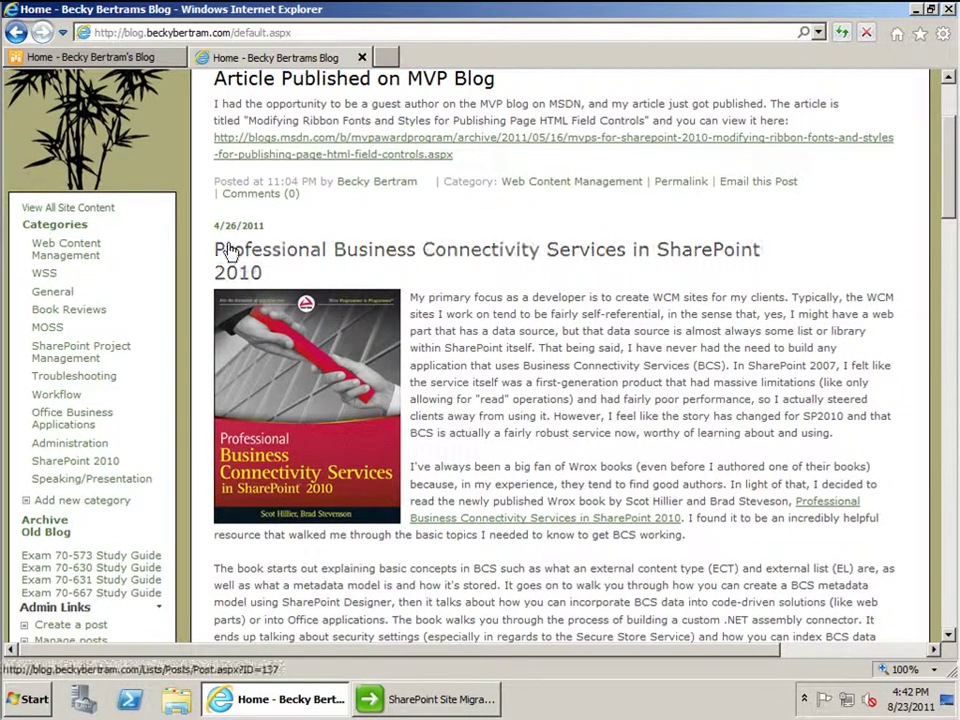
scroll(231, 257, up, 3)
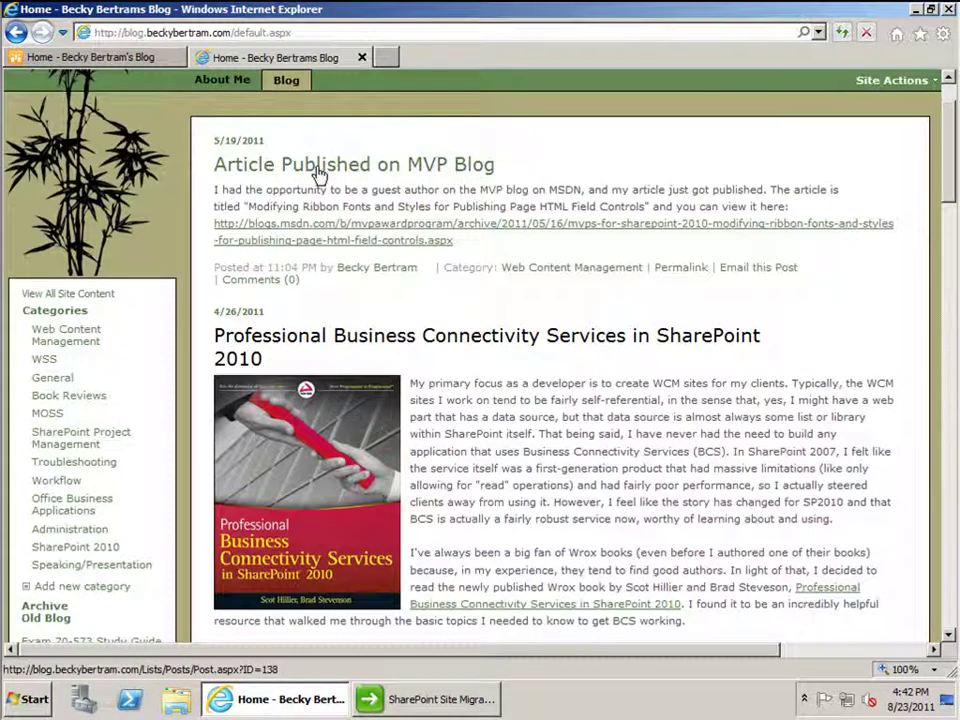
click(318, 175)
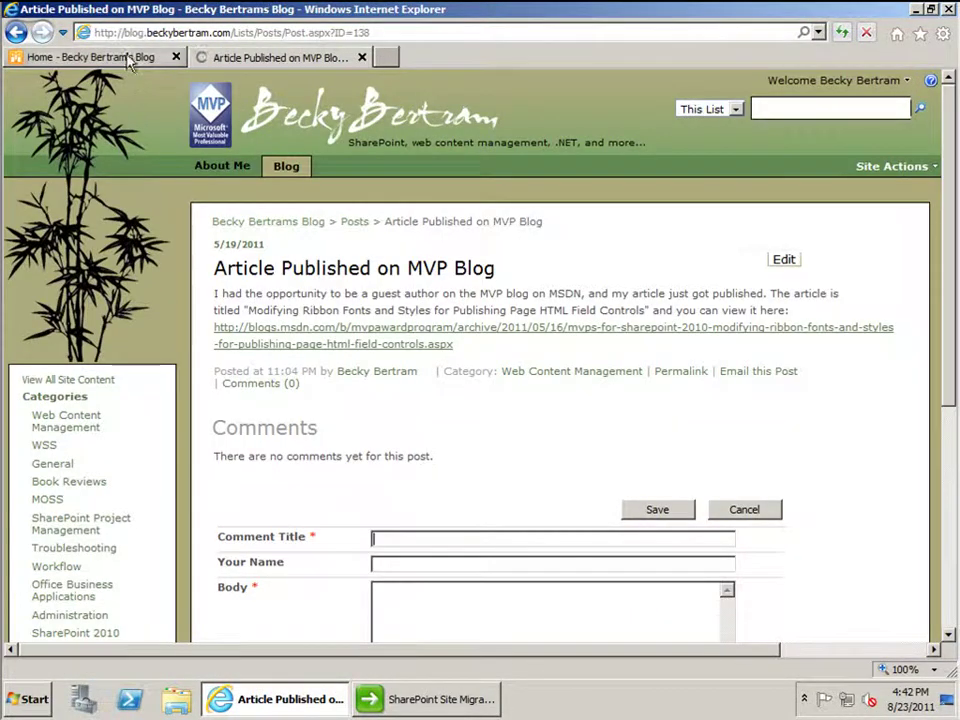
click(133, 57)
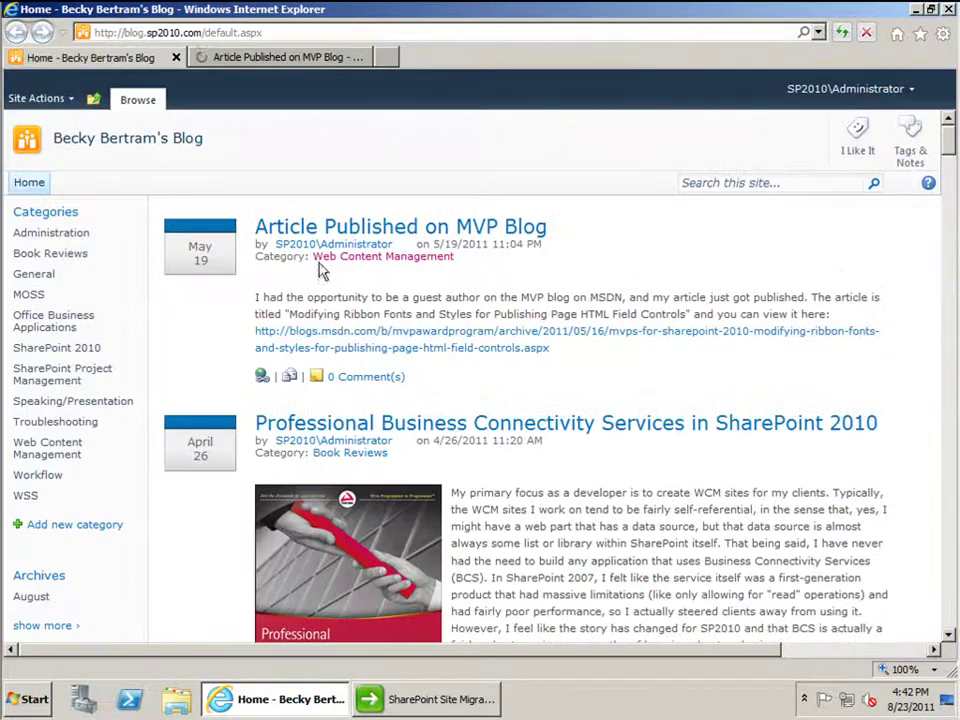
click(347, 230)
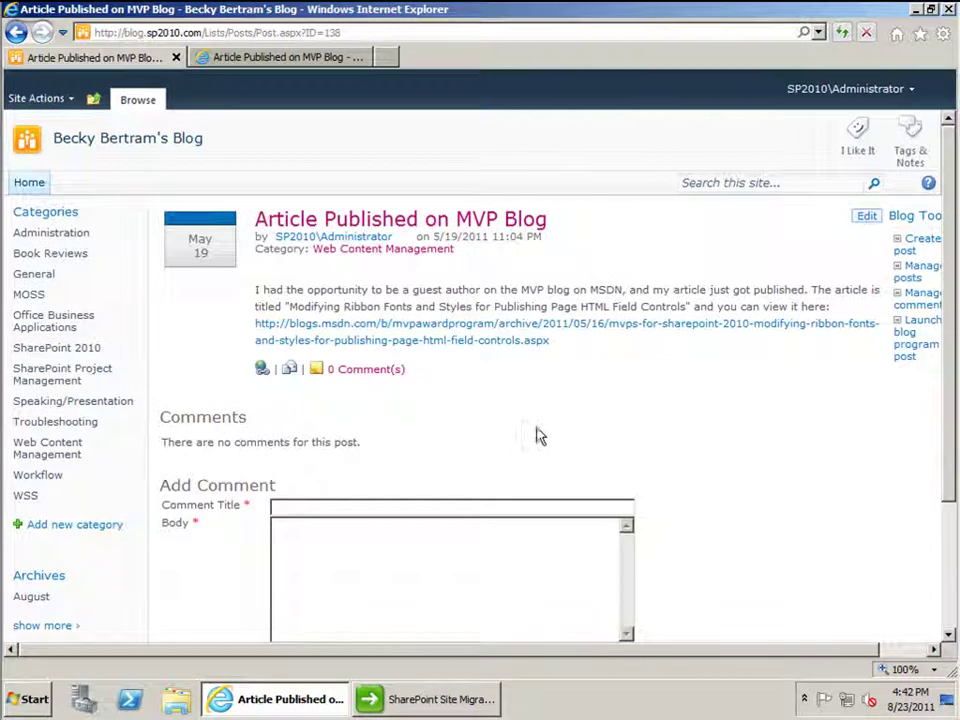
Step: Open View All Site Content from Site Actions on the new blog
click(40, 98)
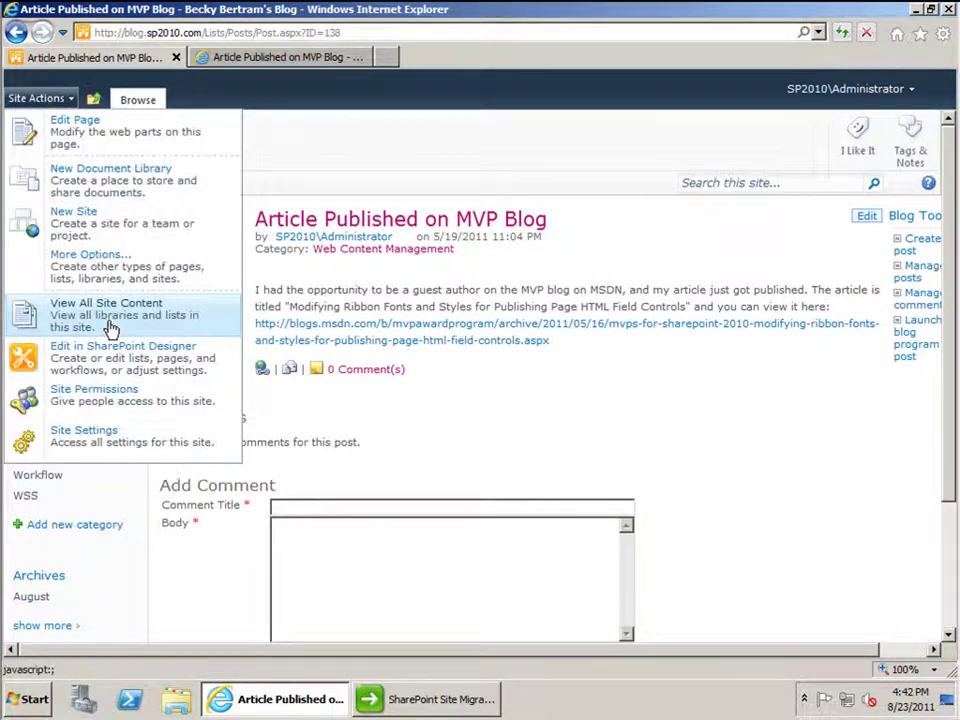
click(111, 330)
scroll(395, 385, down, 5)
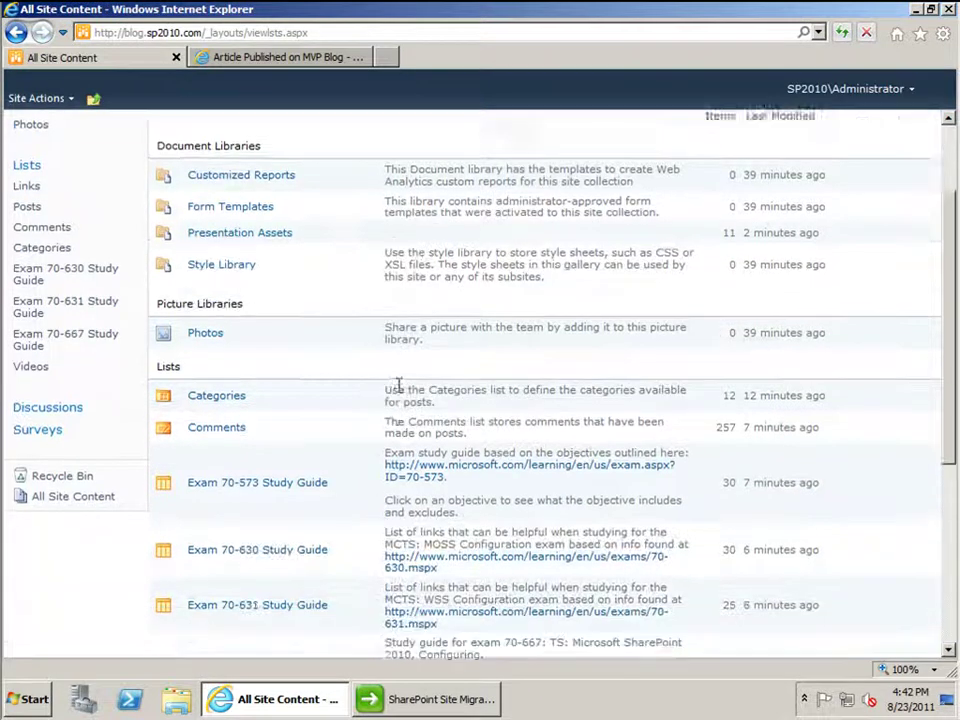
Step: Open the old blog's All Site Content, showing Comments with 257 items and CommentsTemp with 21
click(266, 58)
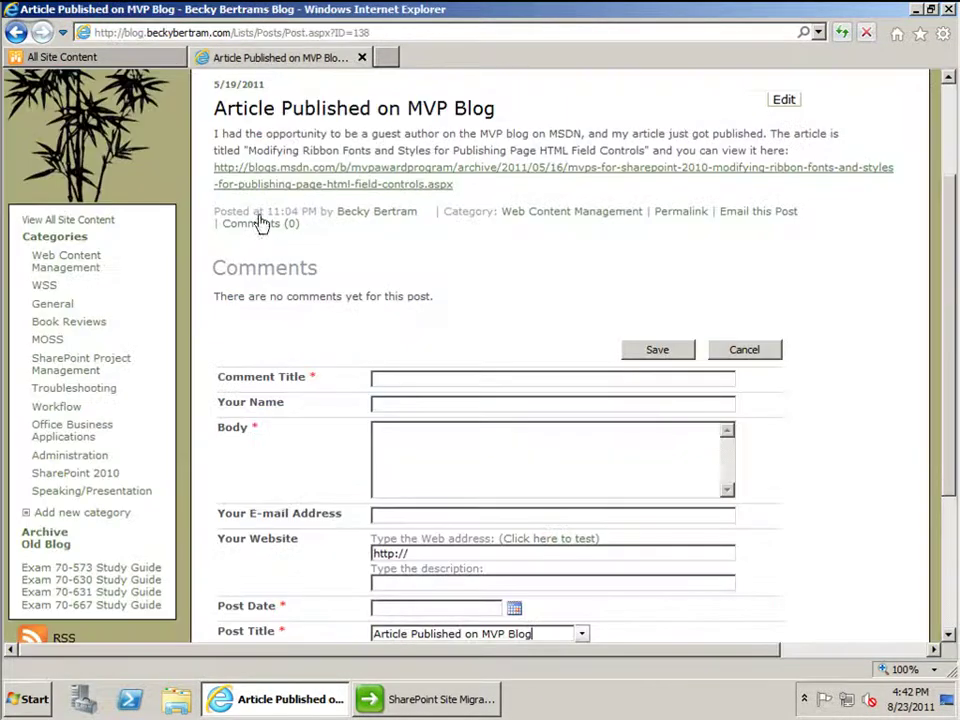
scroll(260, 215, up, 3)
click(100, 380)
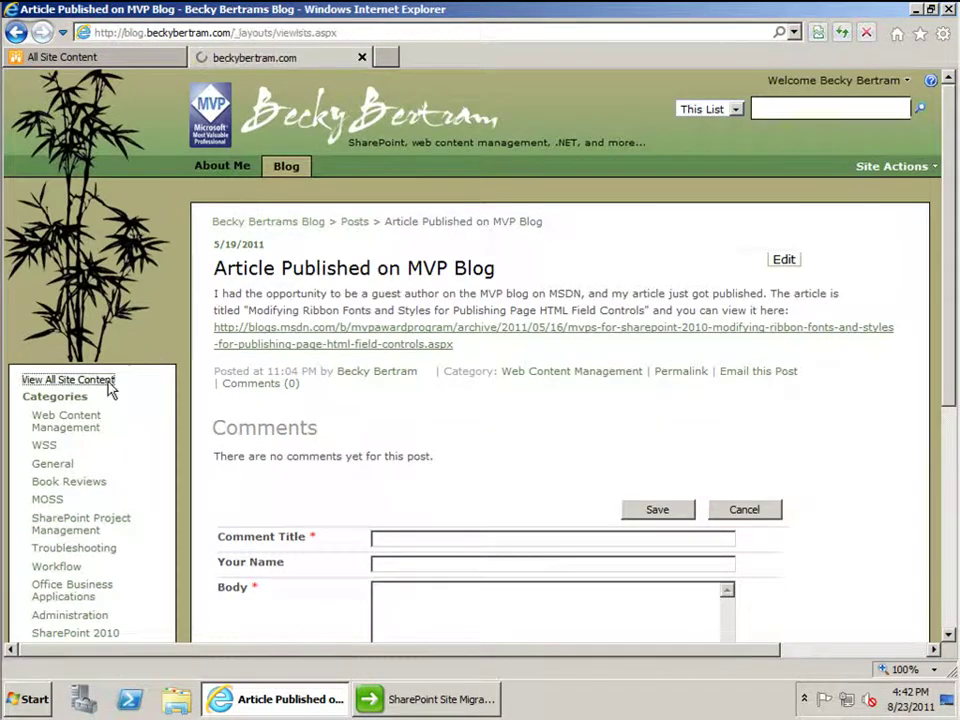
scroll(315, 294, down, 2)
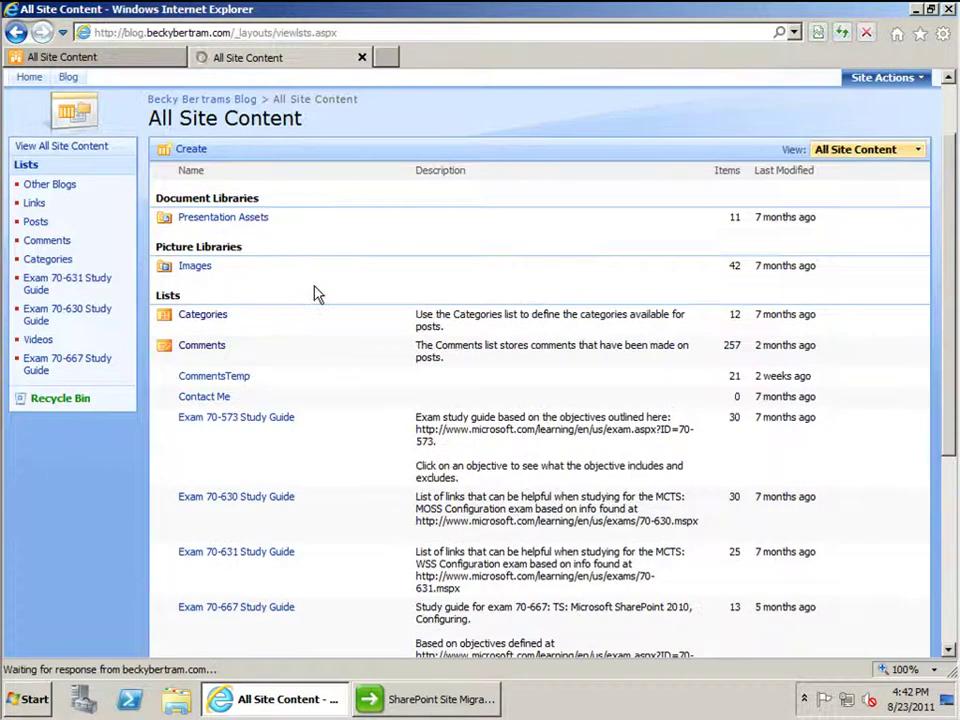
scroll(315, 294, down, 4)
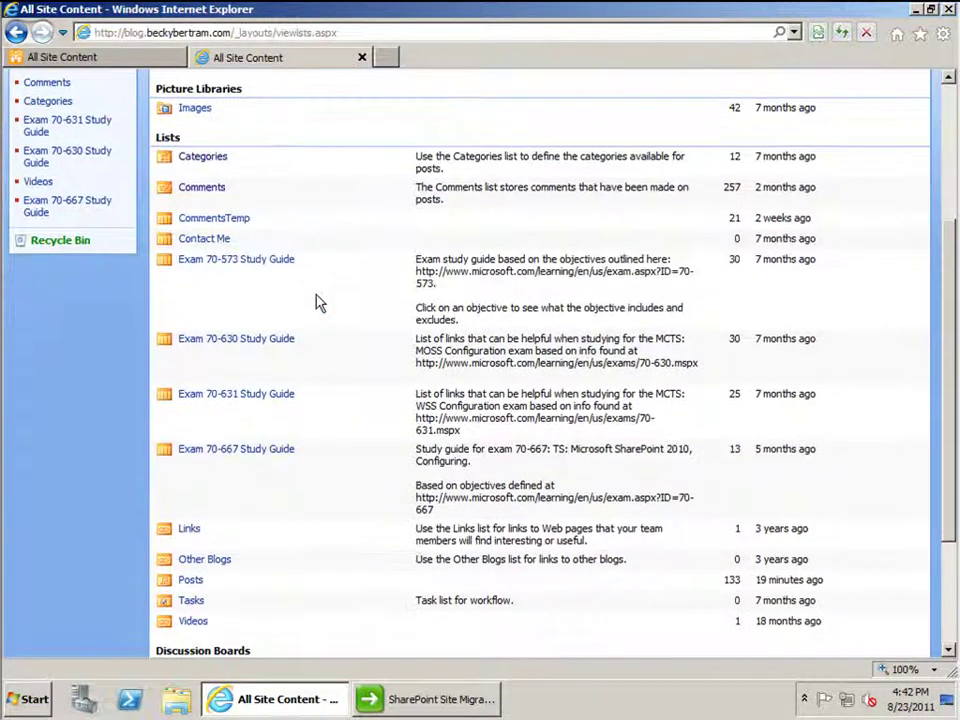
scroll(319, 306, down, 3)
scroll(319, 306, up, 9)
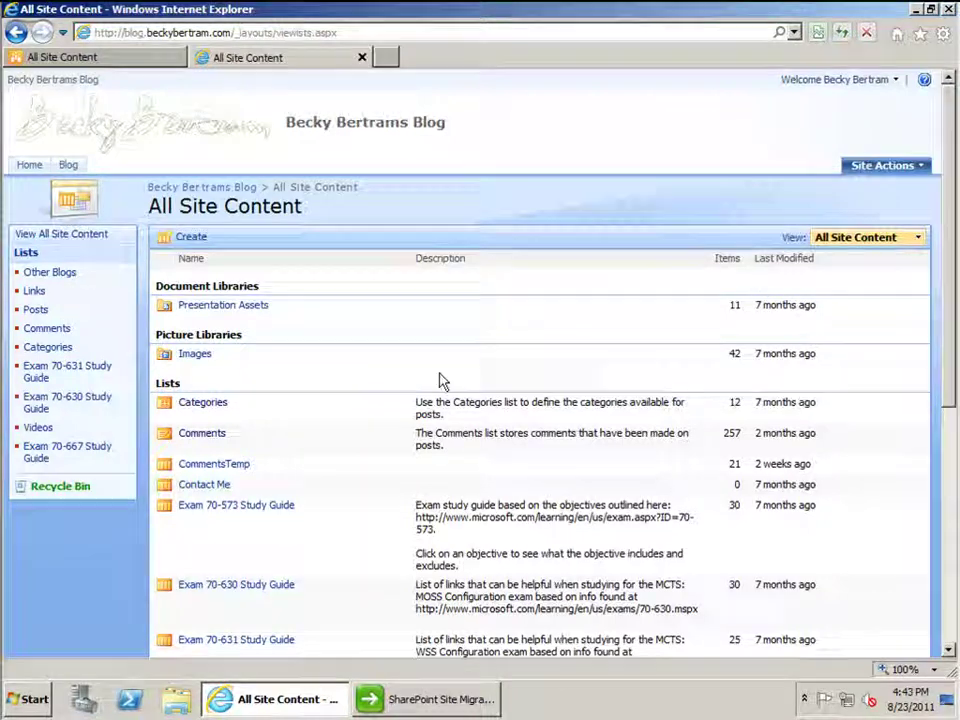
scroll(426, 386, down, 2)
scroll(427, 386, up, 2)
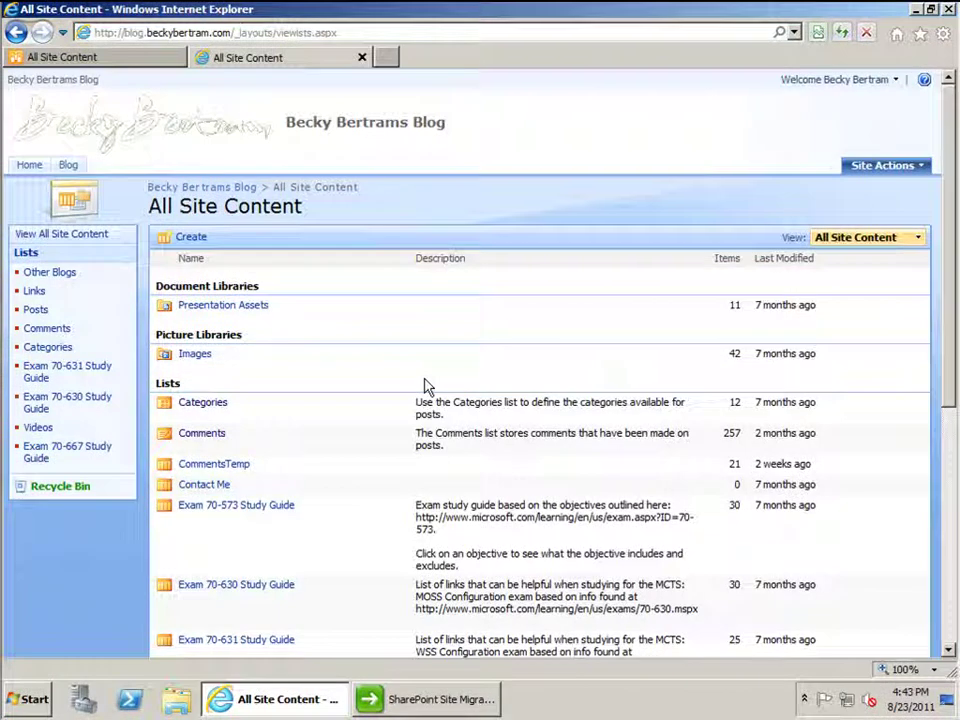